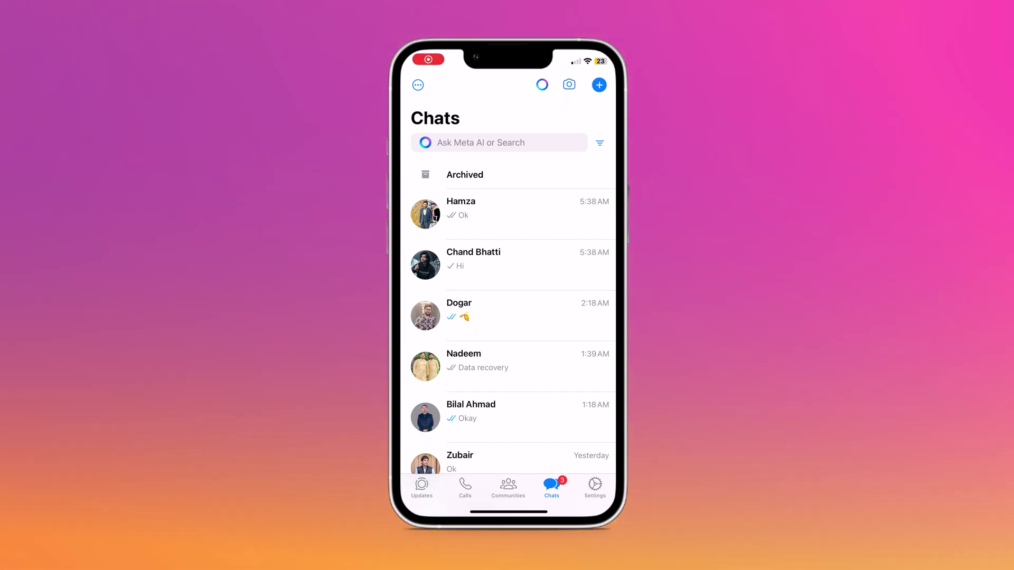
# Show the Name and Number columns of the Excel Contacts sheet, then switch to rocketsend.io
pyautogui.scroll(-3, 508, 317)
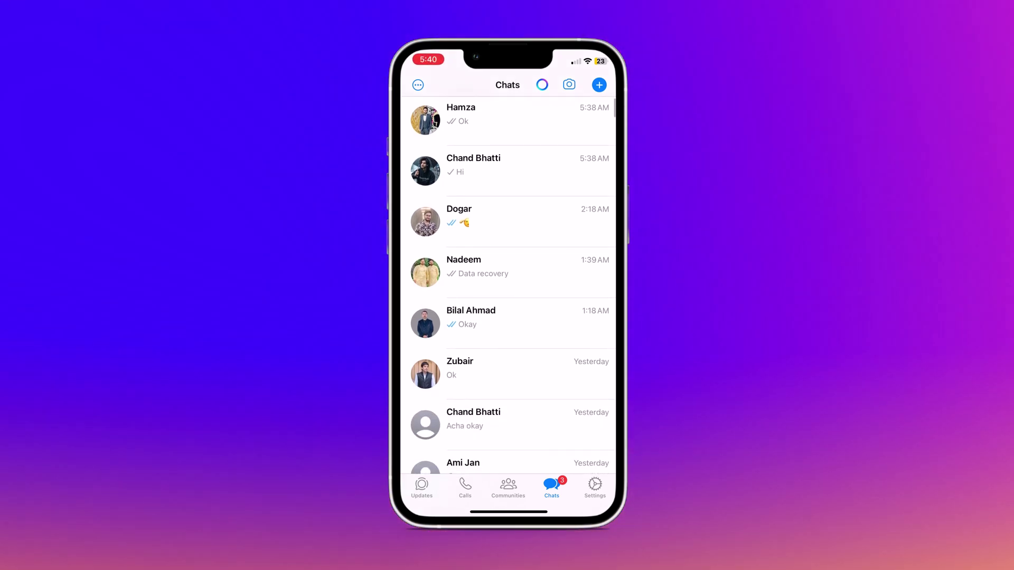
pyautogui.scroll(3, 508, 285)
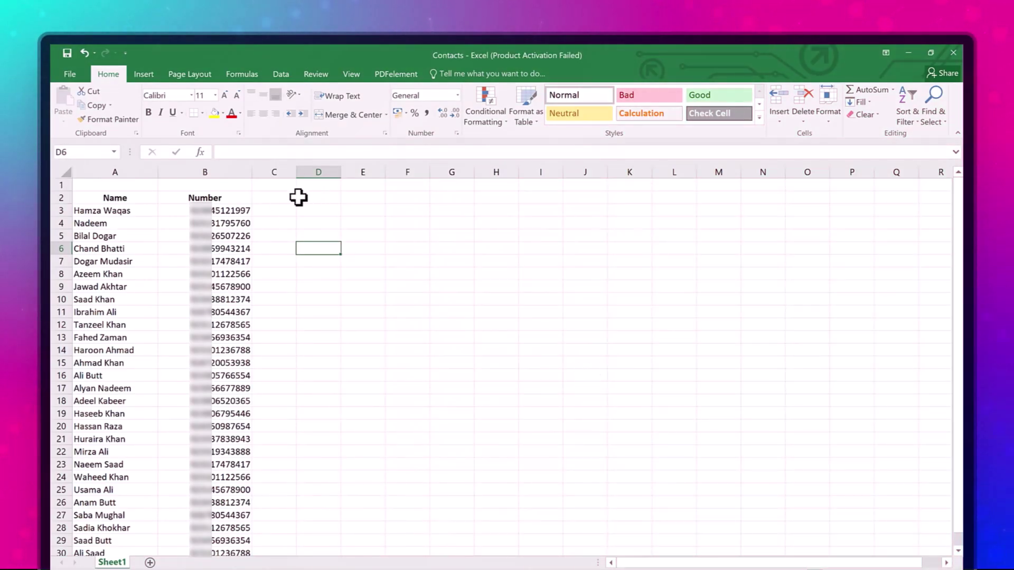
pyautogui.click(584, 248)
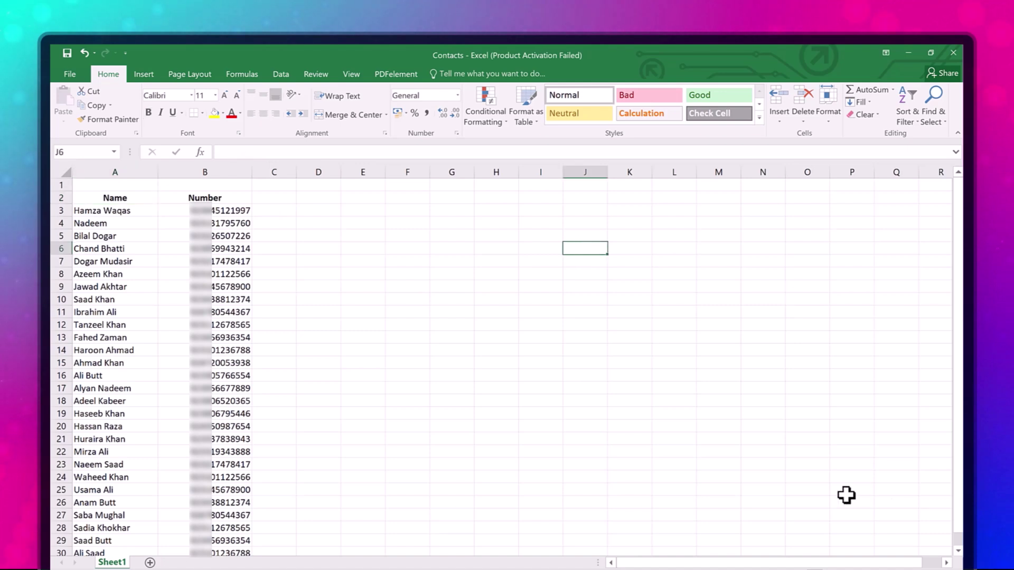
pyautogui.click(898, 514)
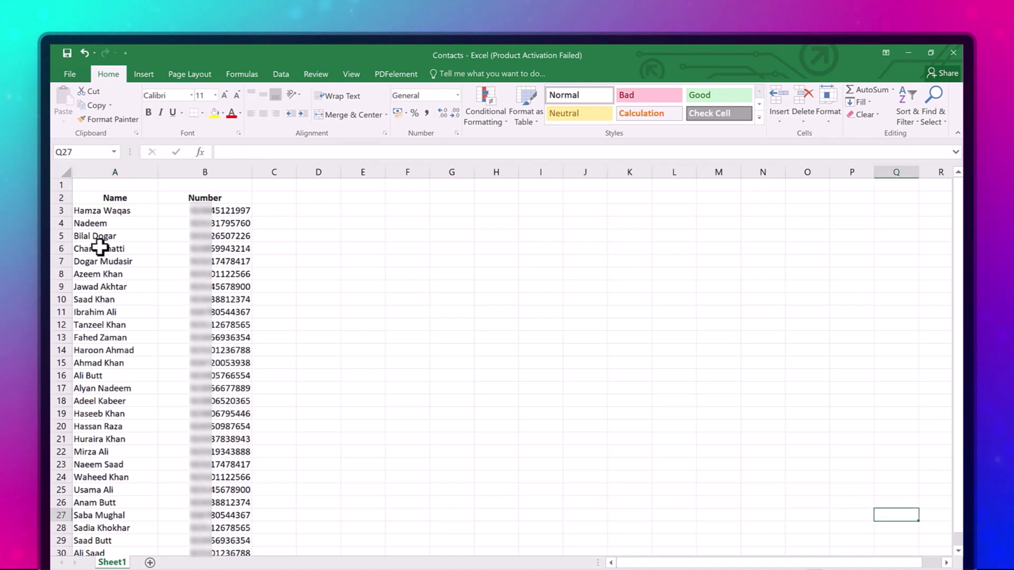
pyautogui.click(113, 186)
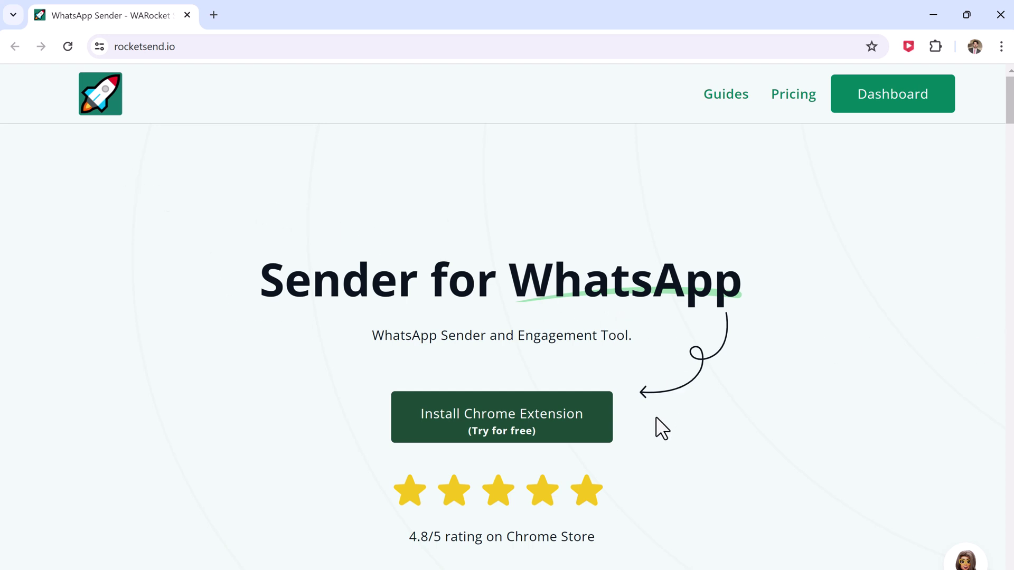
# Browse the rocketsend.io homepage and follow Install Chrome Extension (Try for free)
pyautogui.scroll(-2, 656, 416)
pyautogui.scroll(-2, 656, 417)
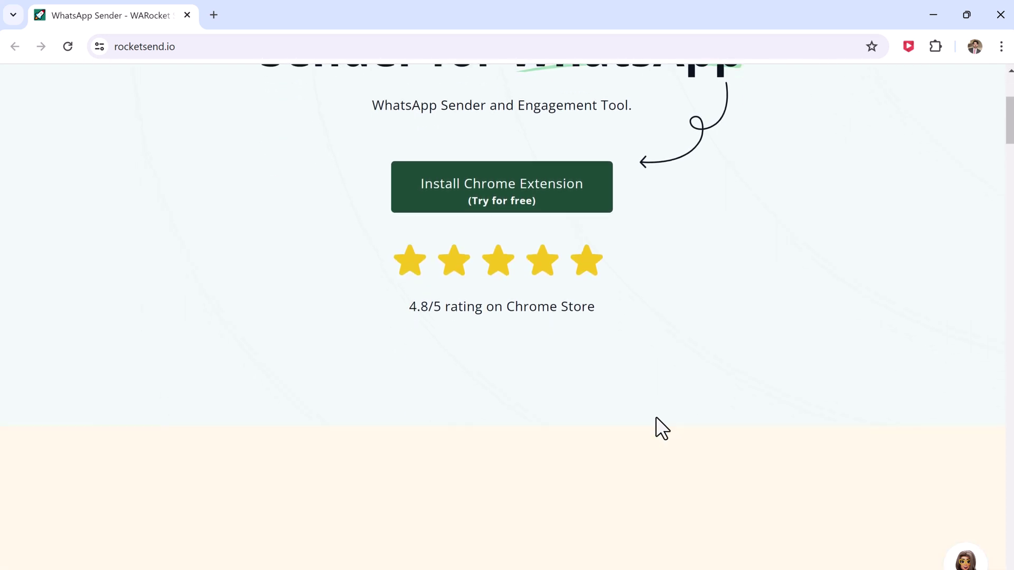
pyautogui.scroll(-5, 656, 416)
pyautogui.scroll(-2, 656, 417)
pyautogui.scroll(-2, 655, 416)
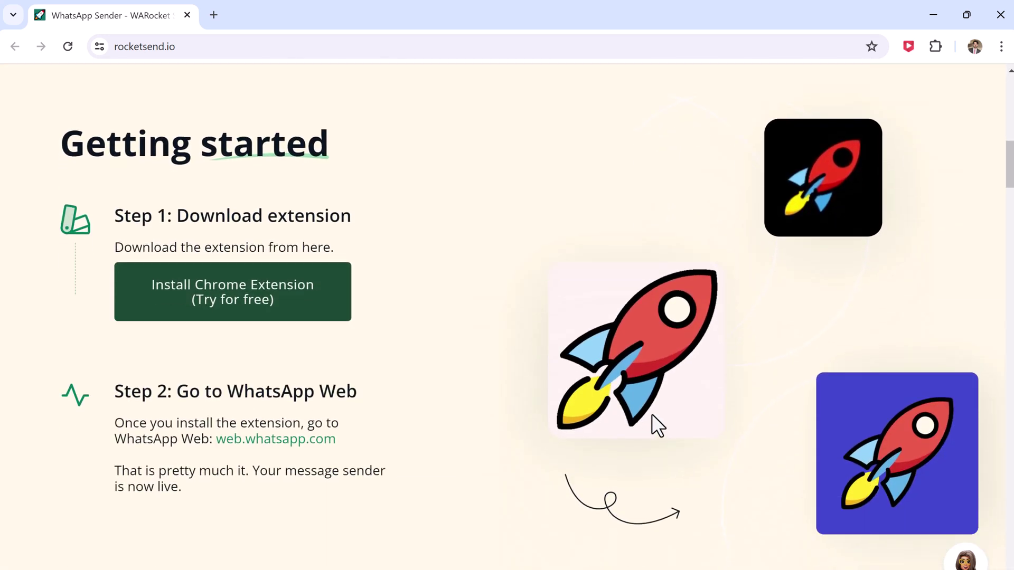
pyautogui.scroll(-4, 398, 413)
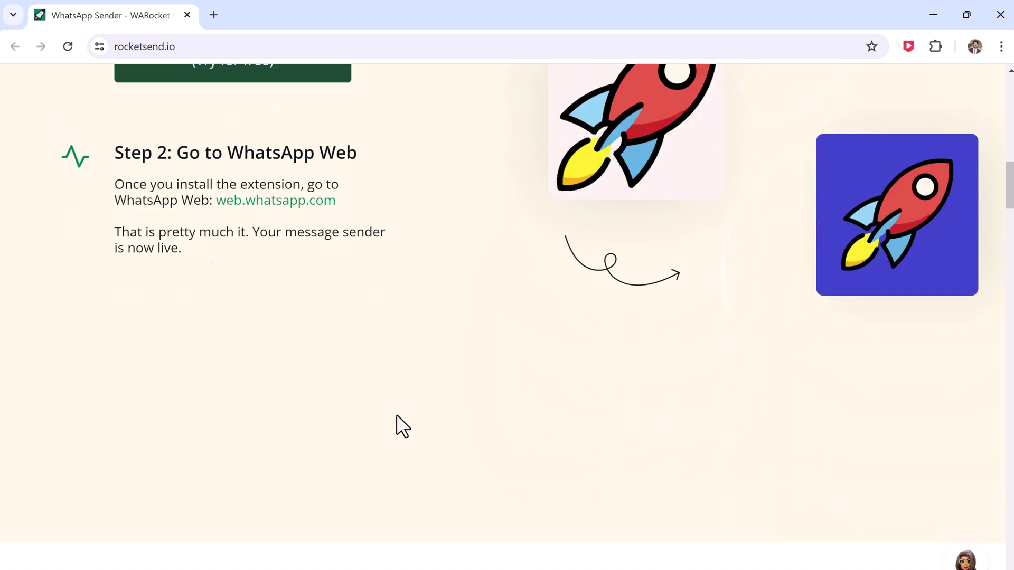
pyautogui.scroll(-9, 397, 415)
pyautogui.scroll(-6, 396, 415)
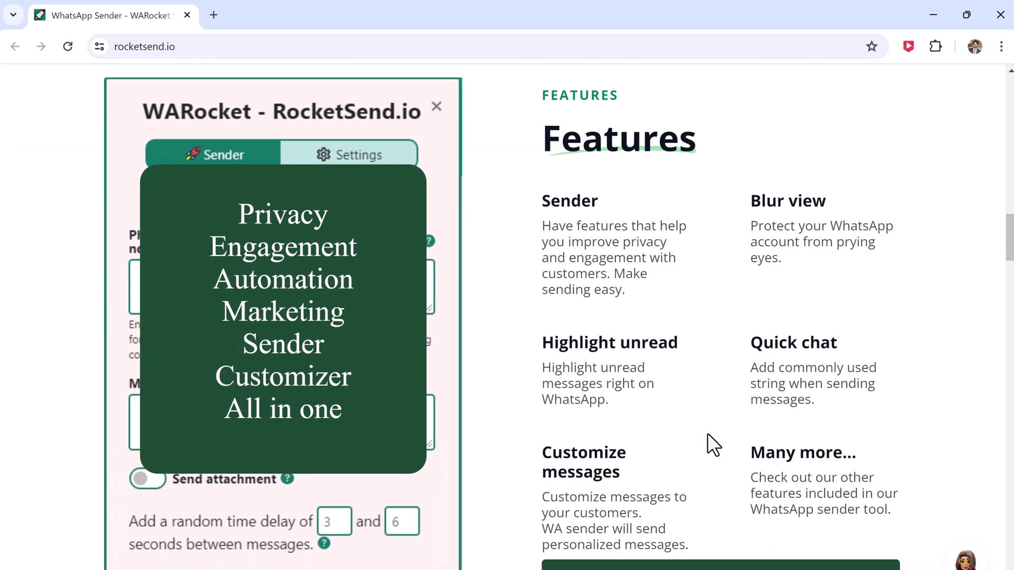
pyautogui.scroll(-2, 708, 436)
pyautogui.scroll(-5, 311, 426)
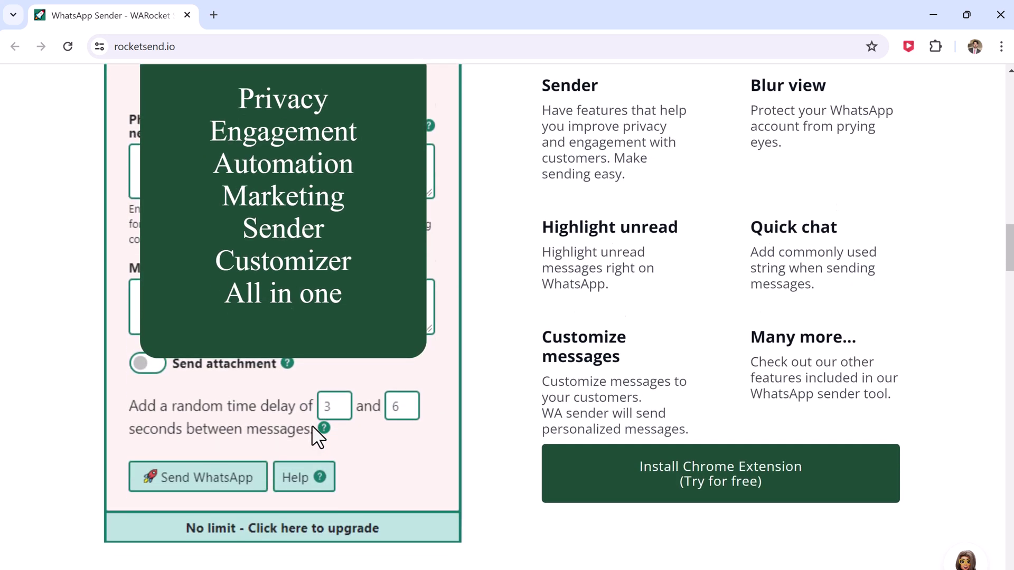
pyautogui.scroll(-8, 311, 426)
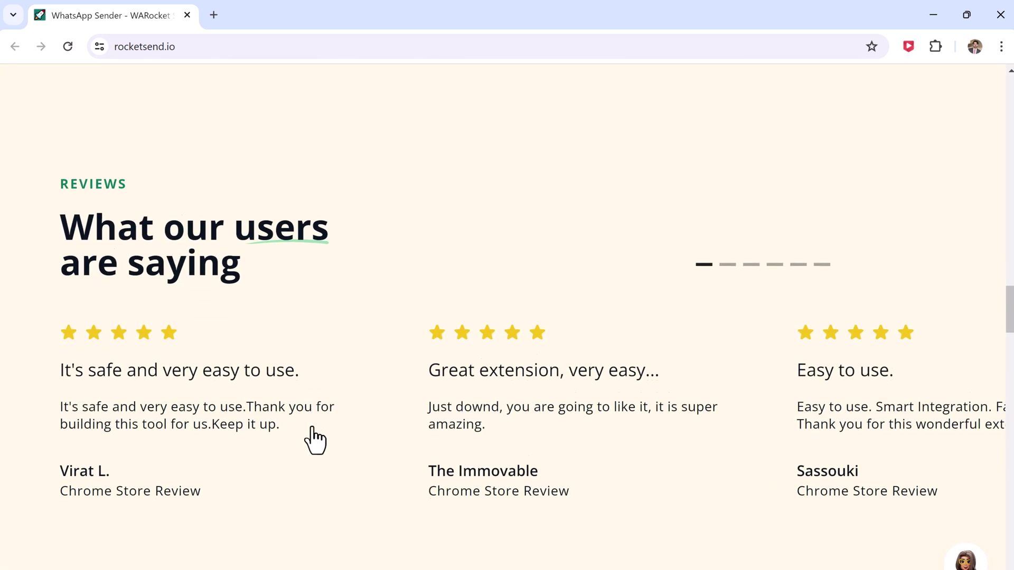
pyautogui.scroll(12, 310, 437)
pyautogui.scroll(10, 310, 437)
pyautogui.click(472, 421)
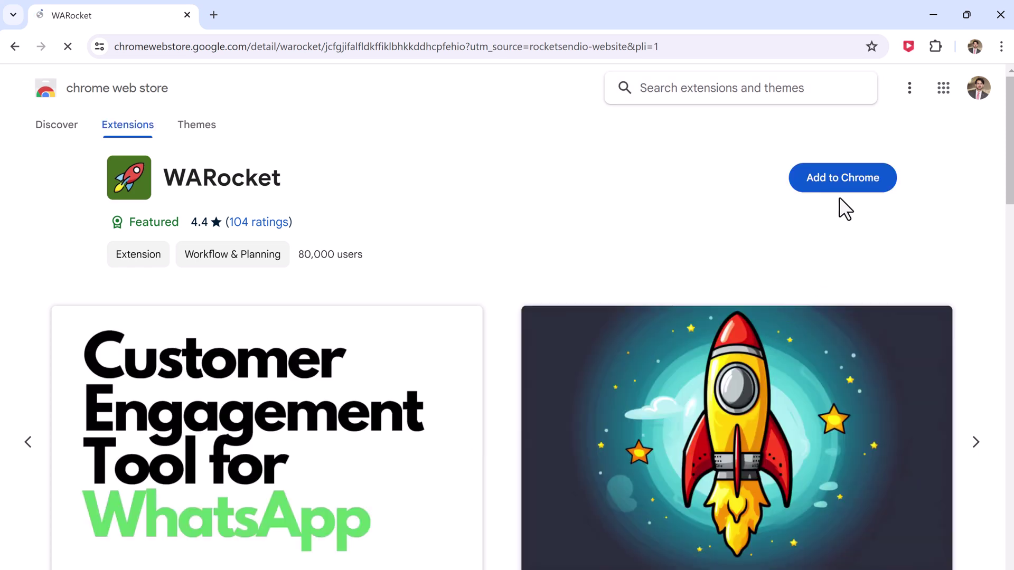
# Add the WARocket extension to Chrome from its Web Store page
pyautogui.click(844, 185)
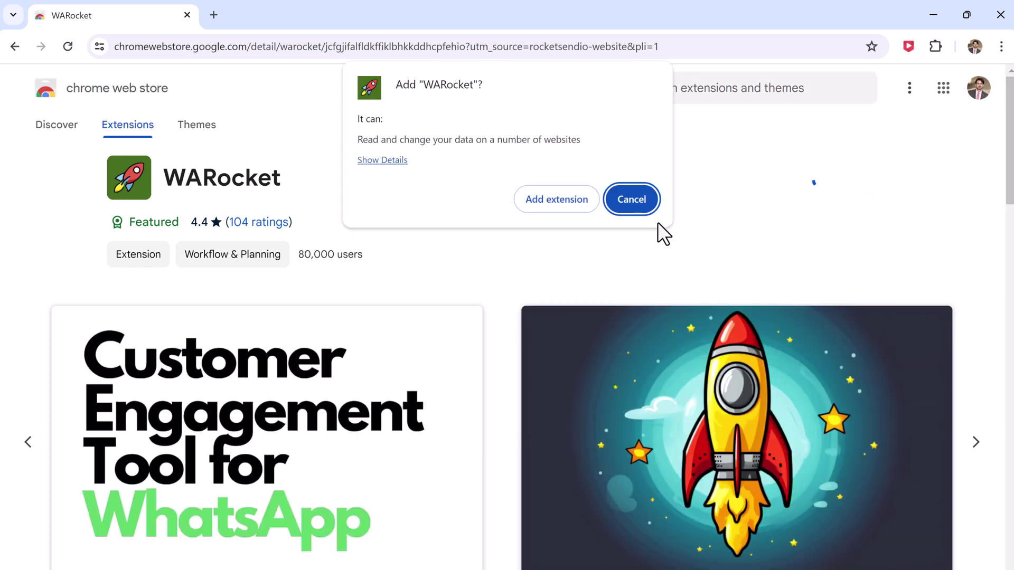
pyautogui.click(555, 205)
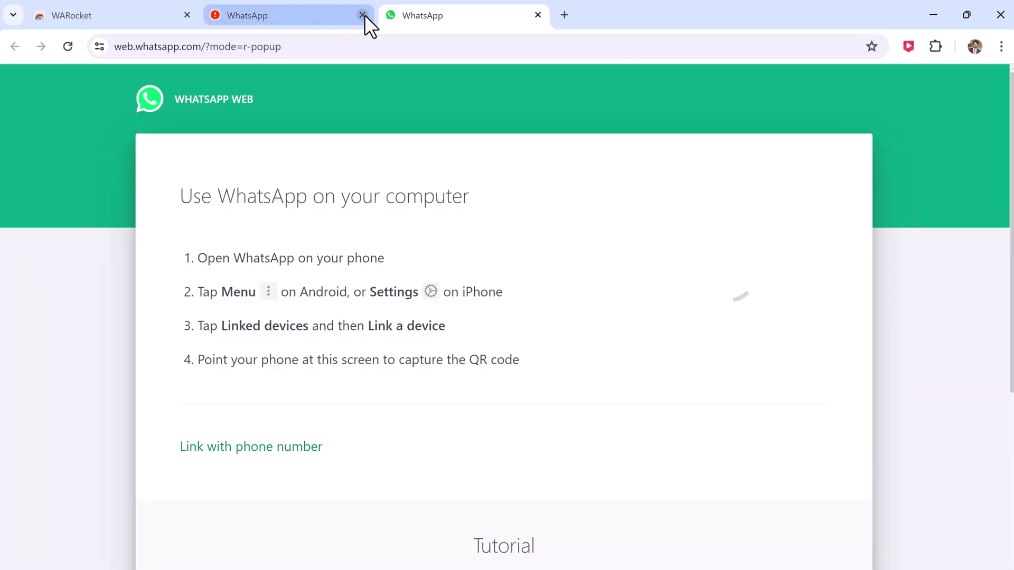
# Close the duplicate WhatsApp Web tab so the chat list loads
pyautogui.click(362, 15)
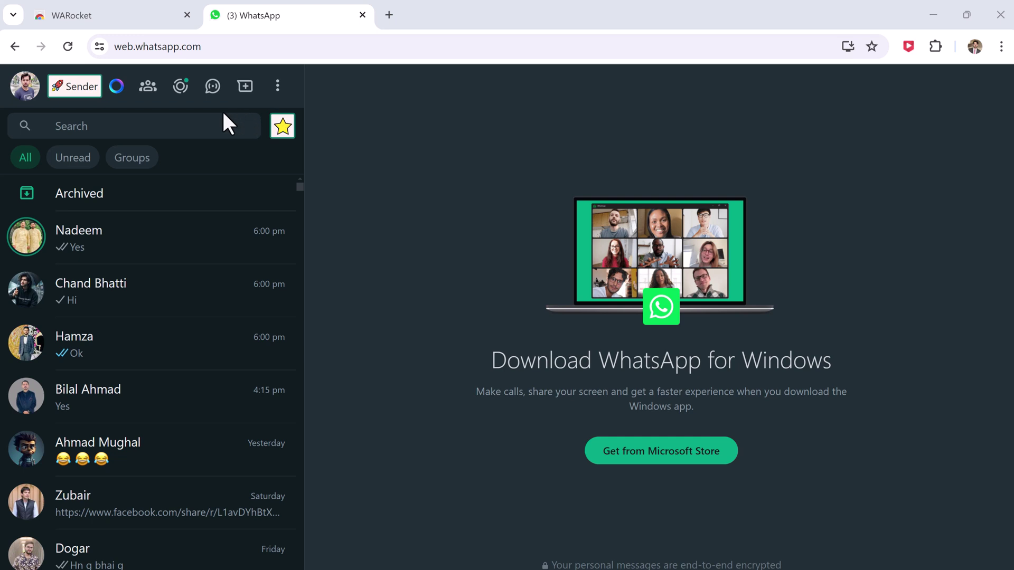
# Fill the WARocket sender with three phone numbers and the product launch message
pyautogui.click(78, 88)
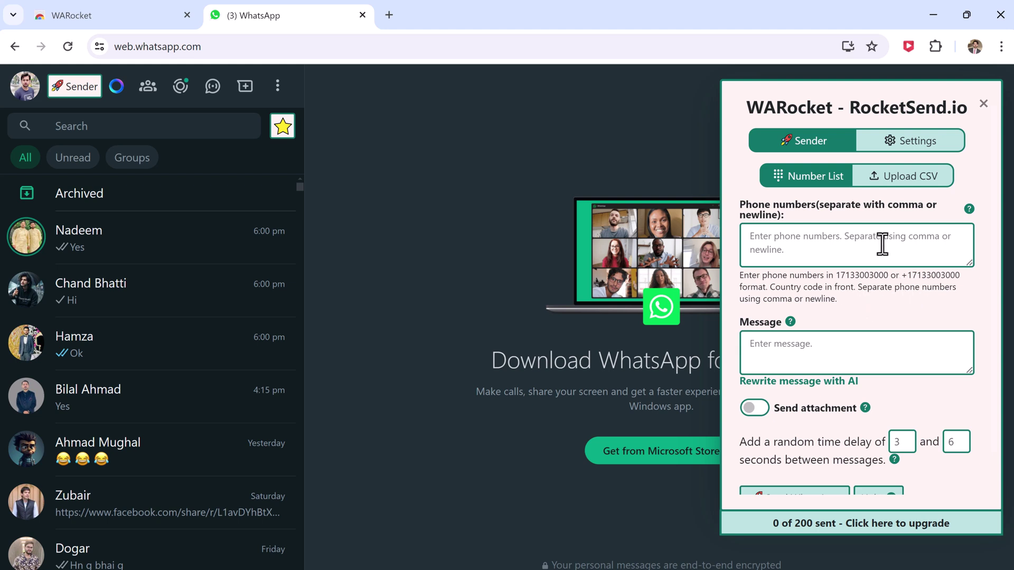
pyautogui.hotkey('ctrl', 'v')
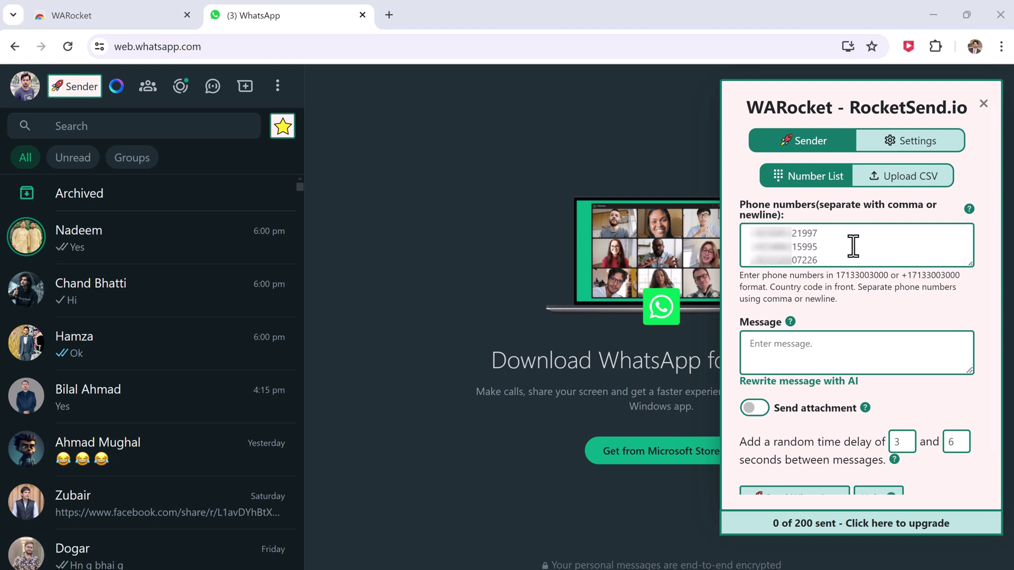
pyautogui.click(841, 352)
pyautogui.write('We are excited to announce the launch of our latest product. Please take a look!')
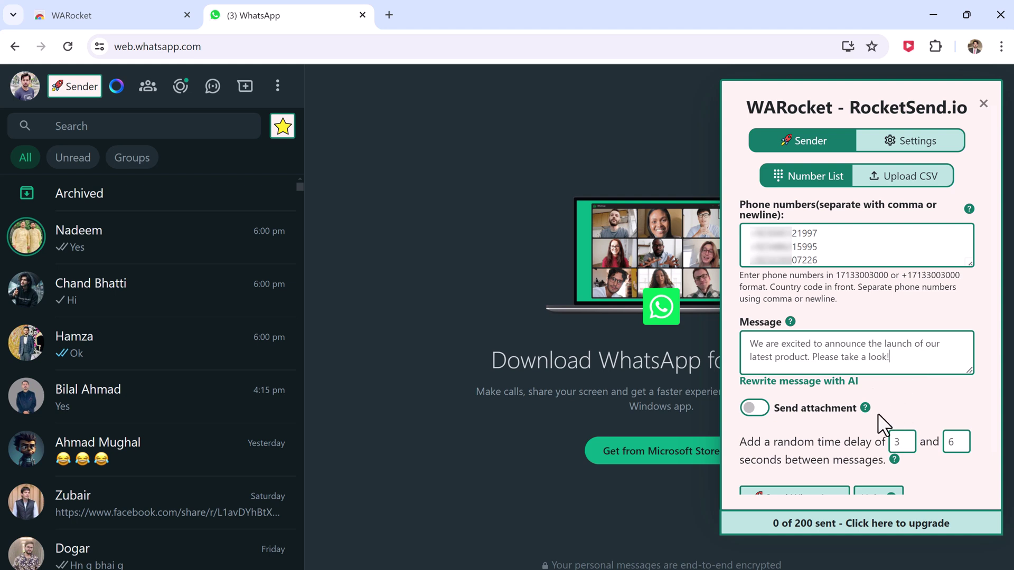
# Turn on Send attachment and begin choosing an image to attach
pyautogui.click(763, 411)
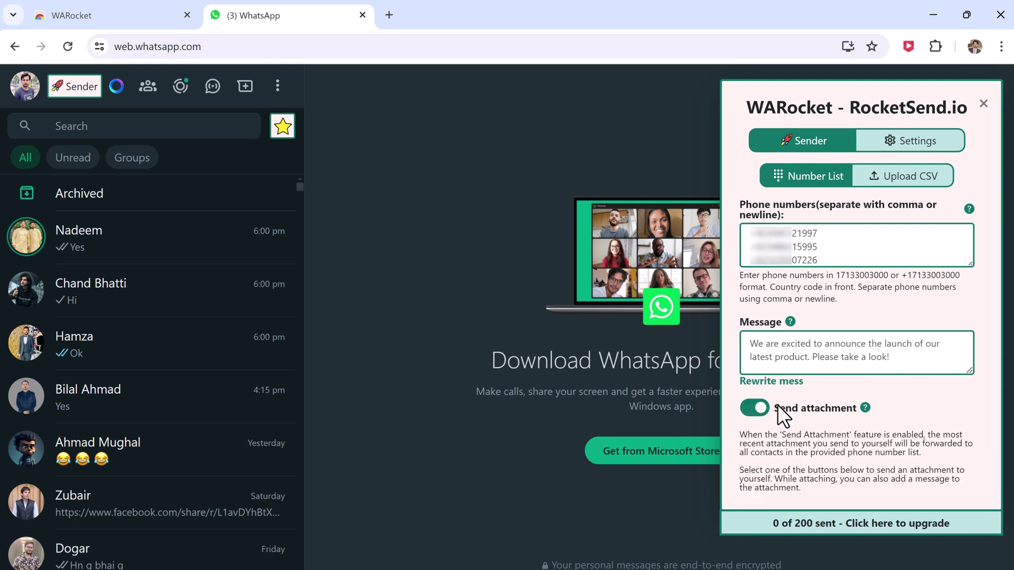
pyautogui.scroll(-3, 795, 406)
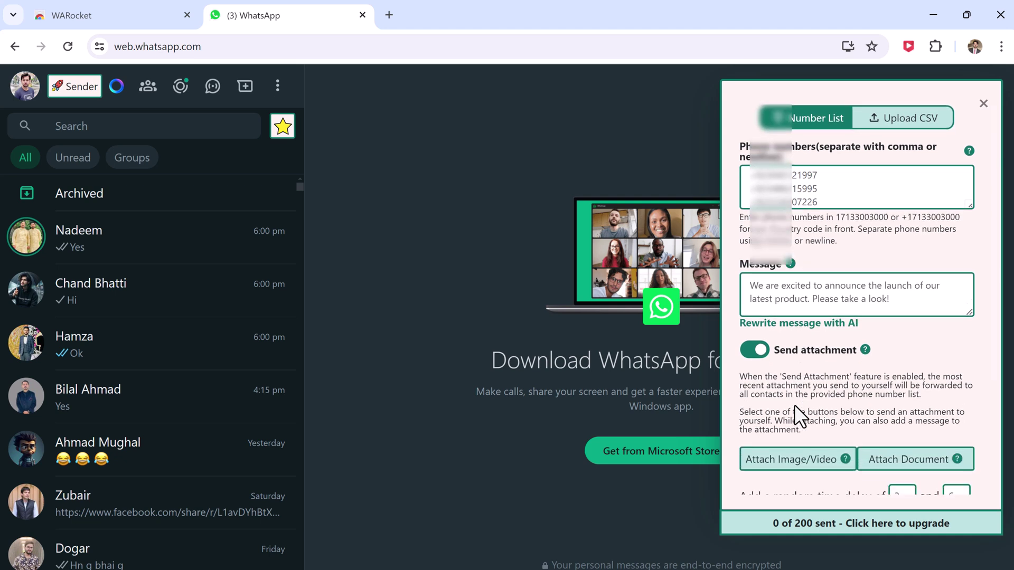
pyautogui.scroll(-1, 795, 405)
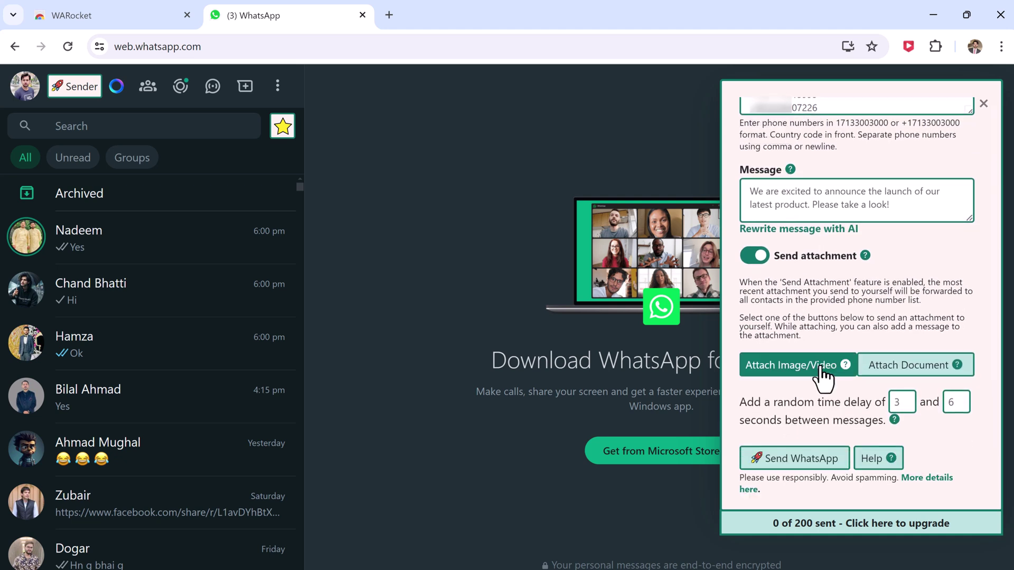
pyautogui.click(822, 369)
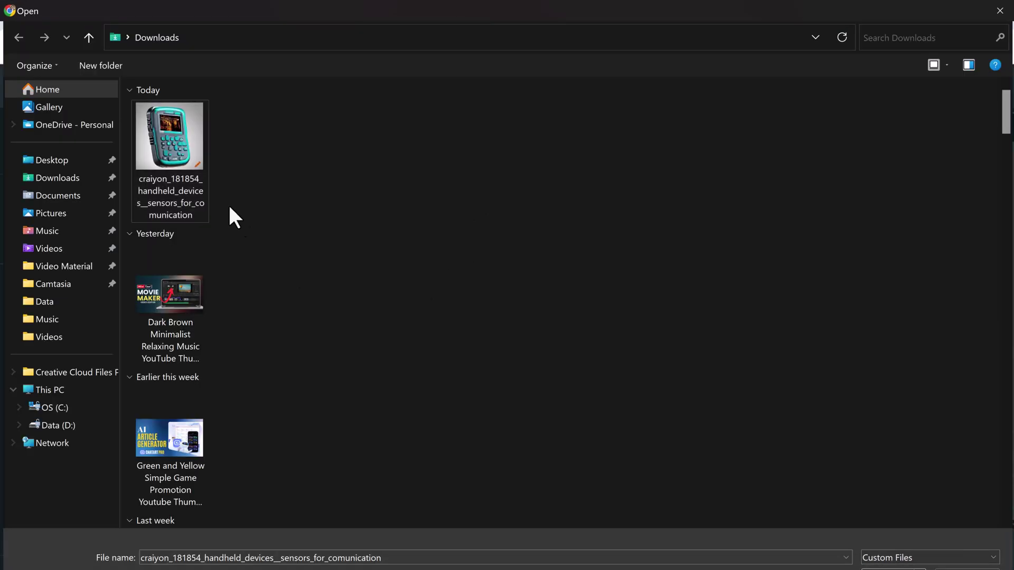
# Attach the handheld device picture, set a 2–6 second delay, and send to all three numbers
pyautogui.doubleClick(177, 151)
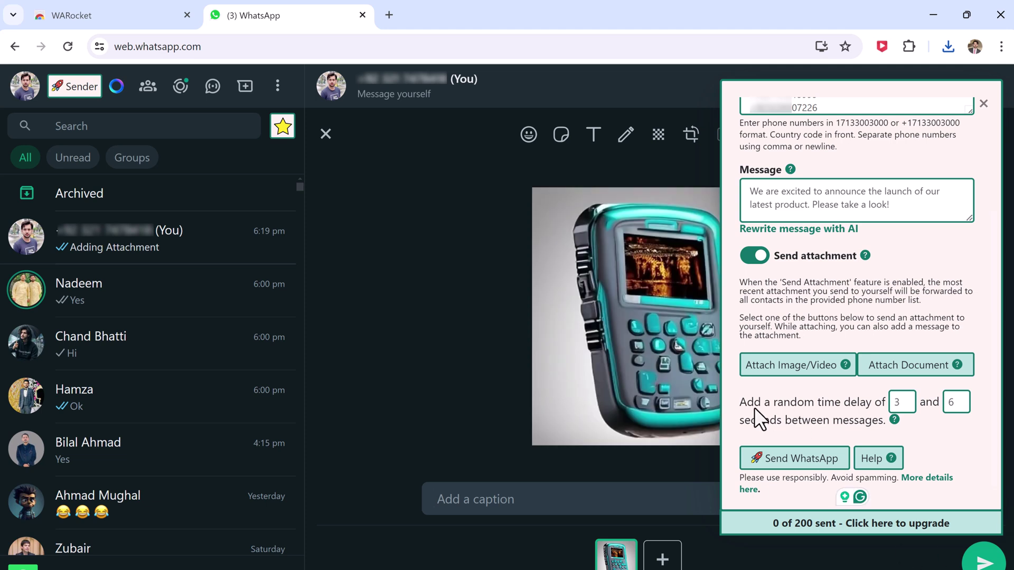
pyautogui.moveTo(901, 403)
pyautogui.click(962, 404)
pyautogui.click(799, 459)
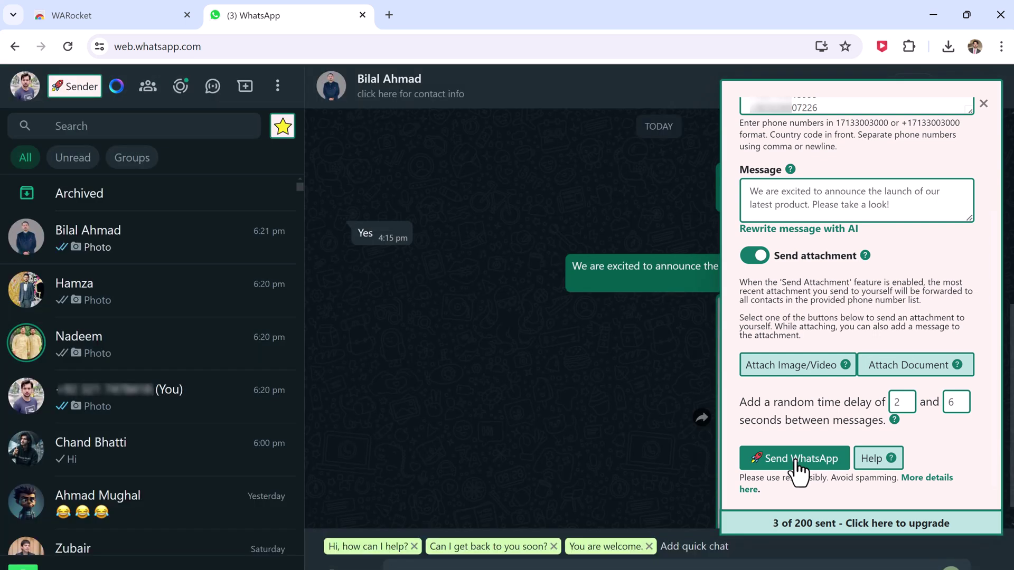
# Close the sender, check delivery in two recipients' chats, then reopen the sender
pyautogui.click(984, 104)
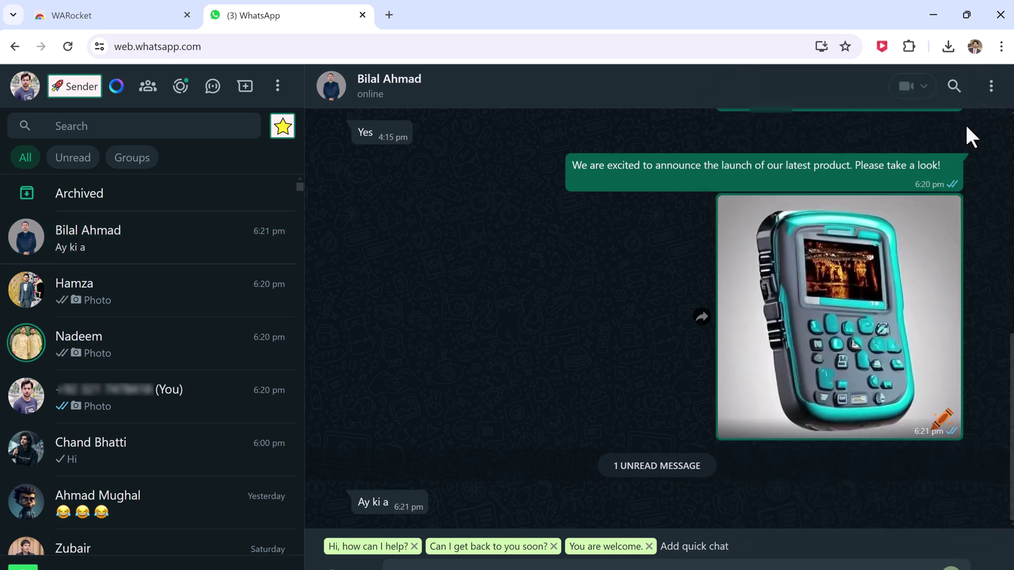
pyautogui.click(233, 304)
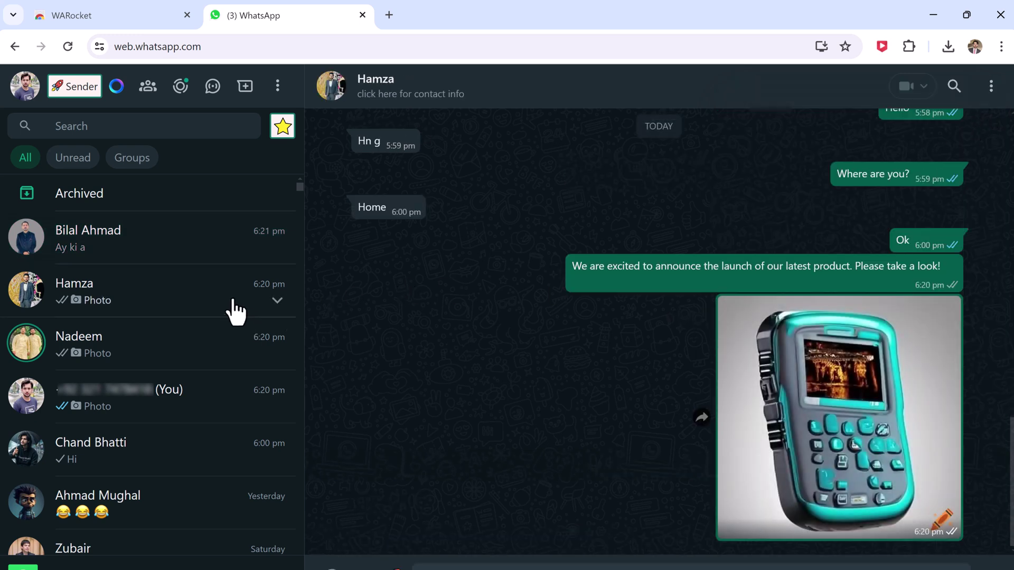
pyautogui.click(104, 361)
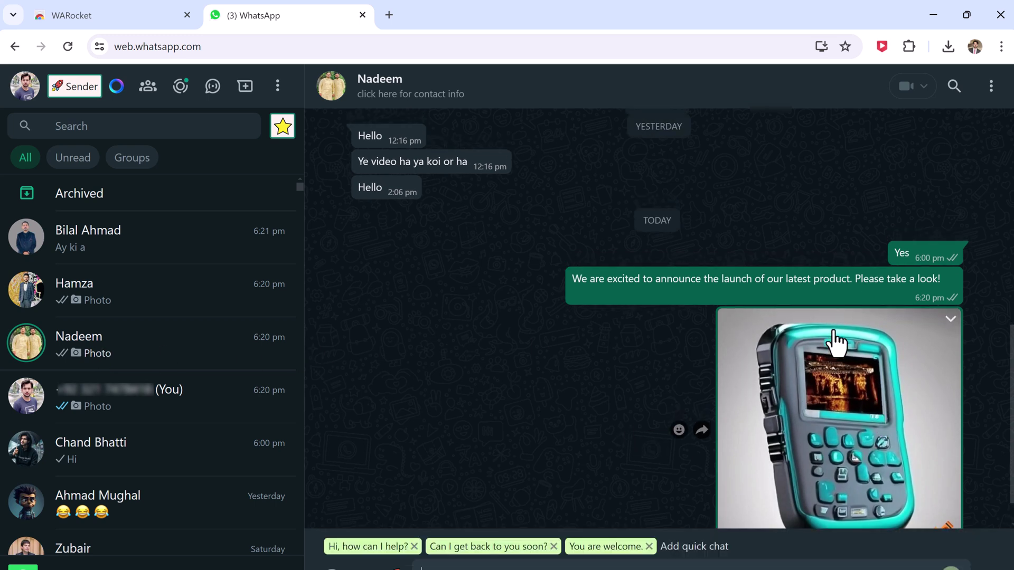
pyautogui.click(251, 308)
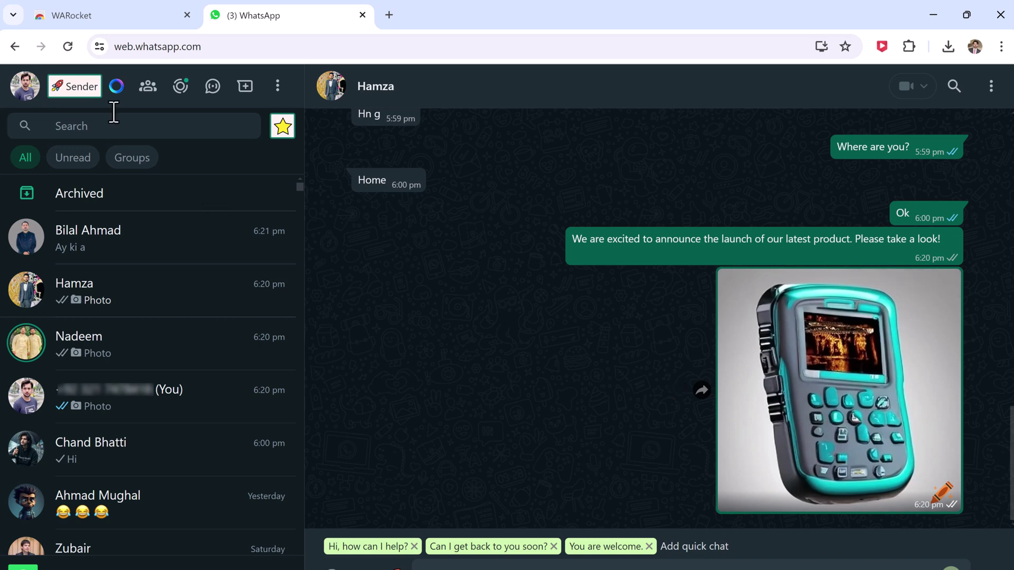
pyautogui.click(98, 84)
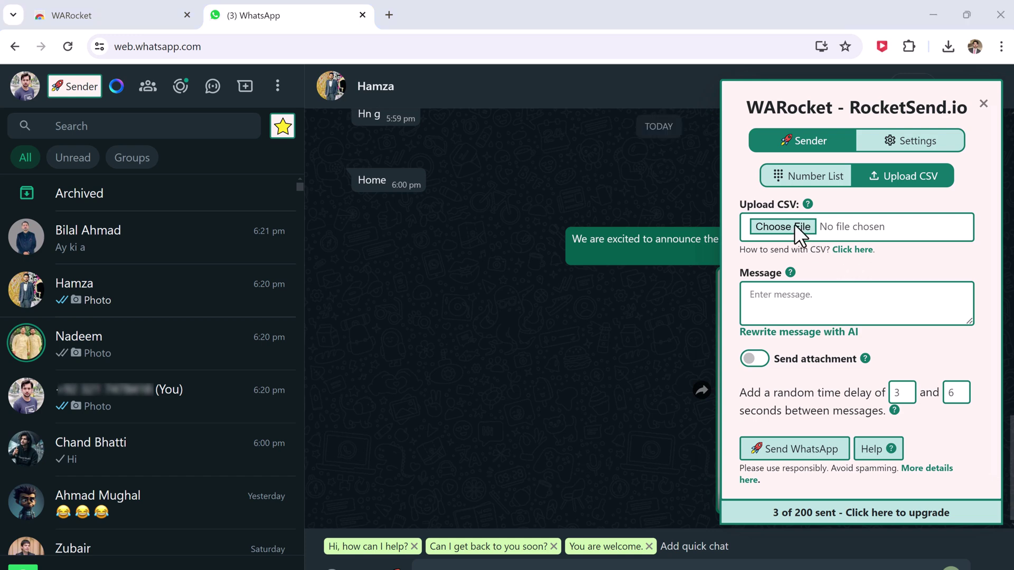
# Load the Phone numbers CSV from Downloads on the Upload CSV tab
pyautogui.click(795, 227)
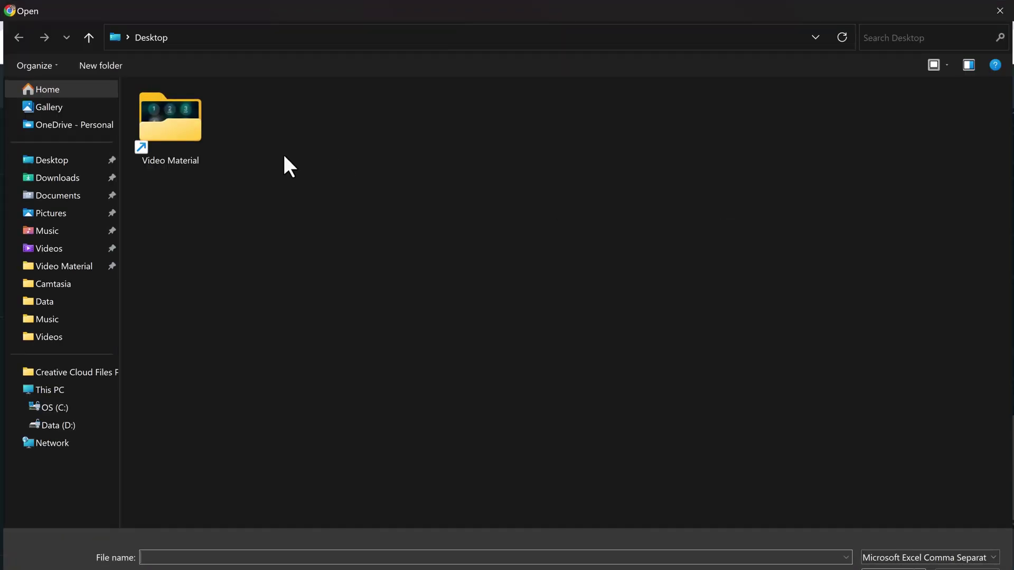
pyautogui.click(79, 178)
pyautogui.click(159, 151)
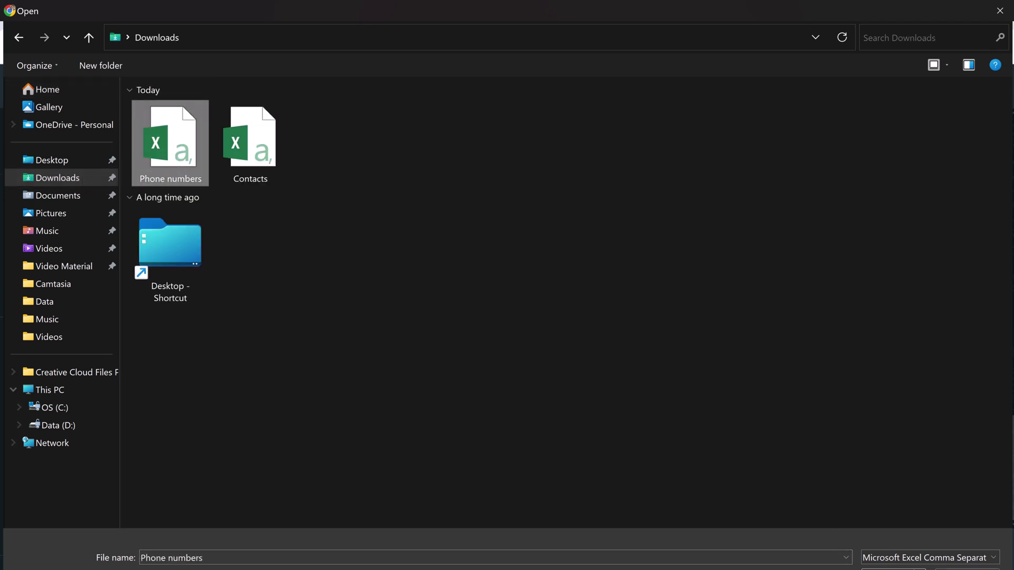
pyautogui.doubleClick(167, 147)
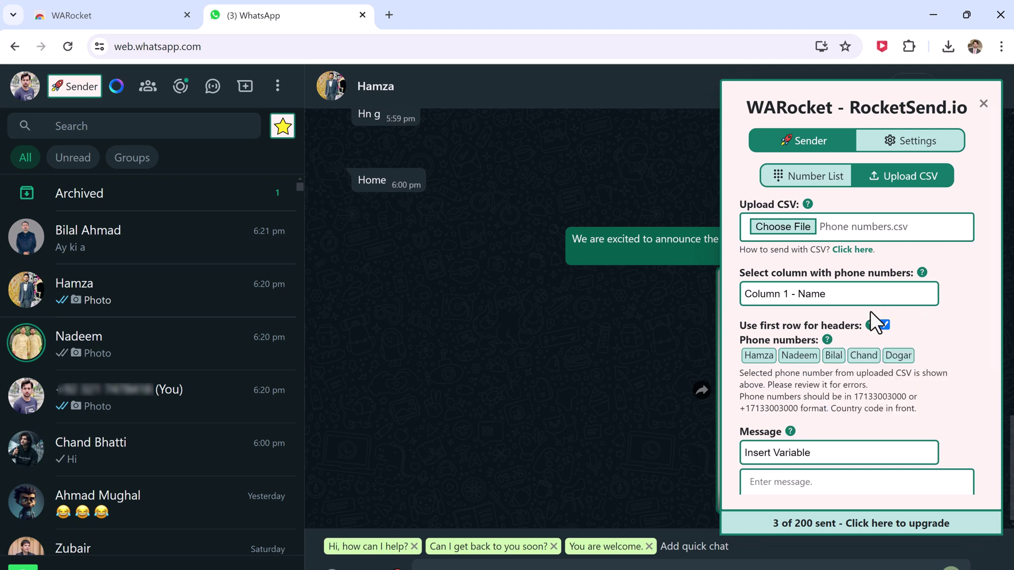
# Set the phone-number column to Column 2 - Number
pyautogui.click(841, 300)
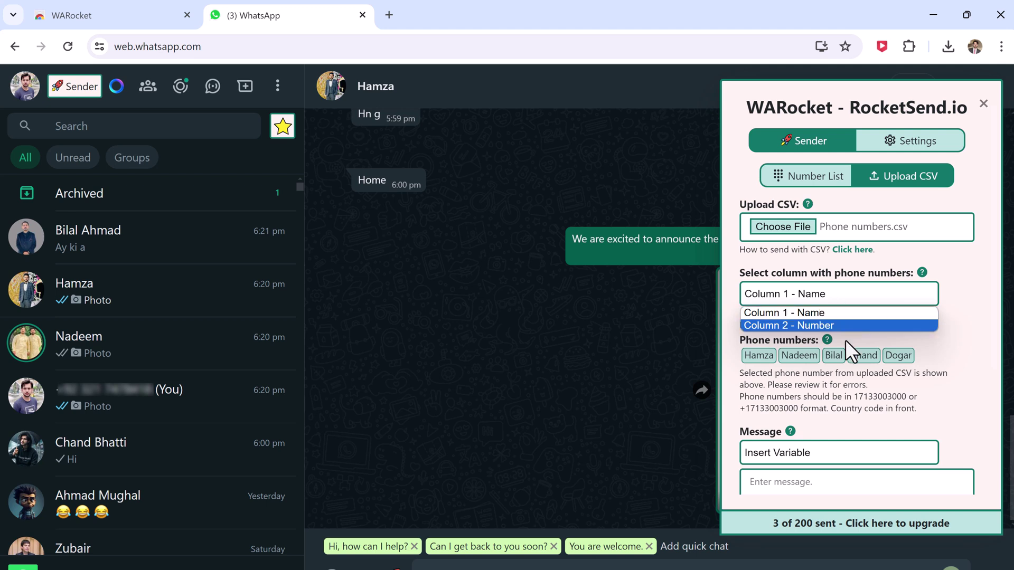
pyautogui.click(844, 325)
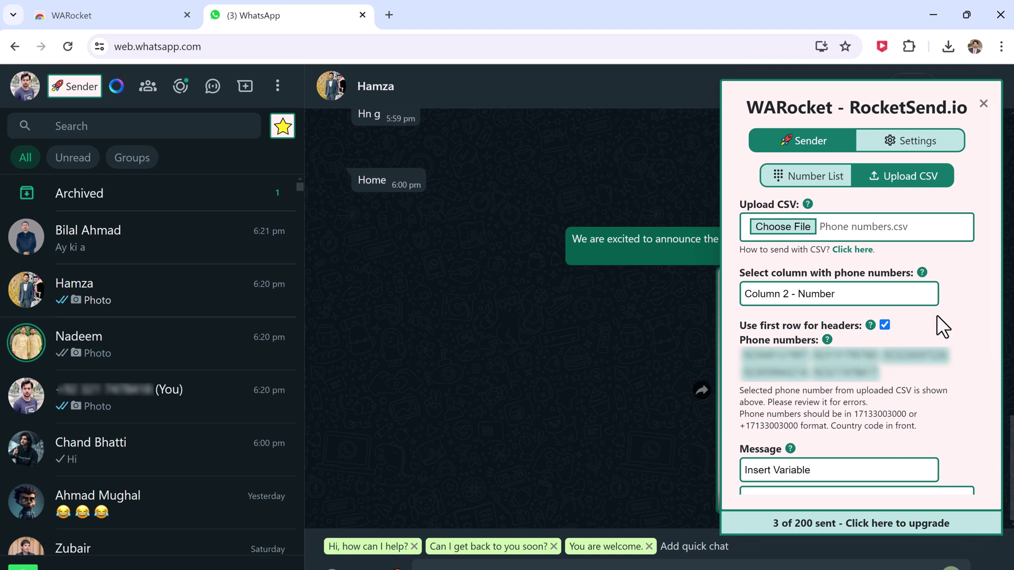
pyautogui.scroll(-1, 937, 315)
pyautogui.scroll(-3, 937, 318)
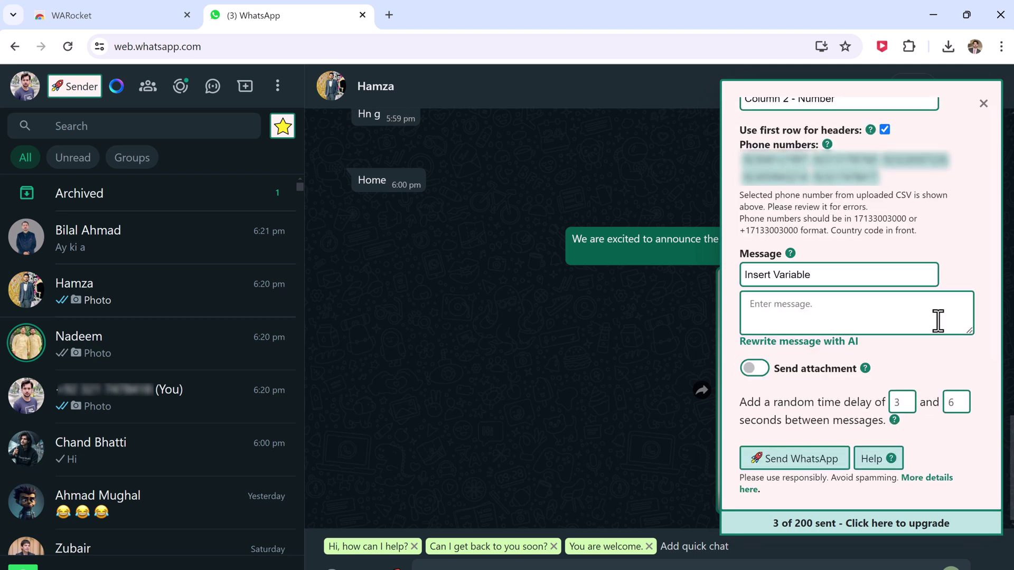
# Try inserting the Name column variable from the Insert Variable list
pyautogui.click(871, 278)
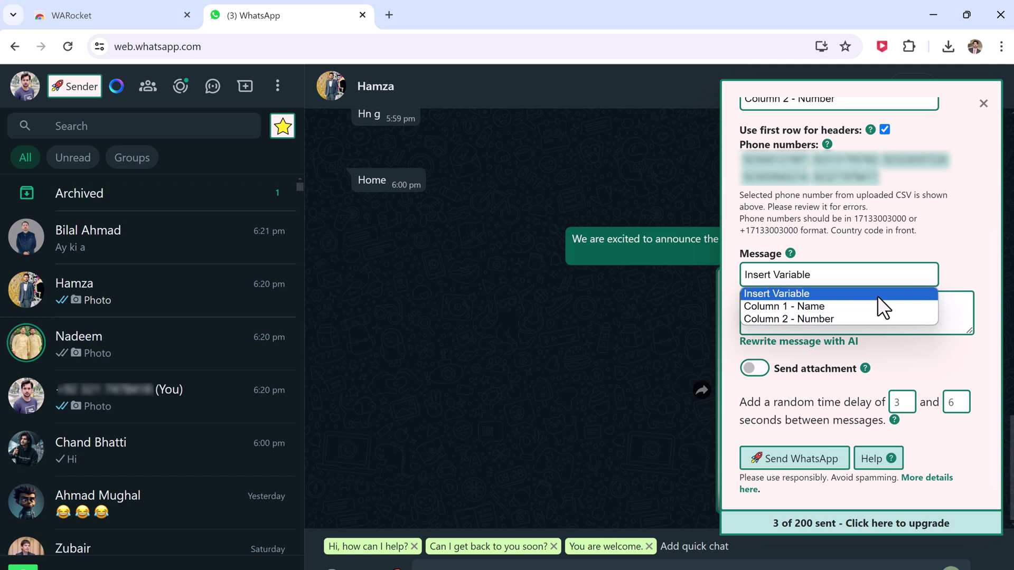
pyautogui.click(879, 305)
pyautogui.click(867, 274)
pyautogui.click(867, 293)
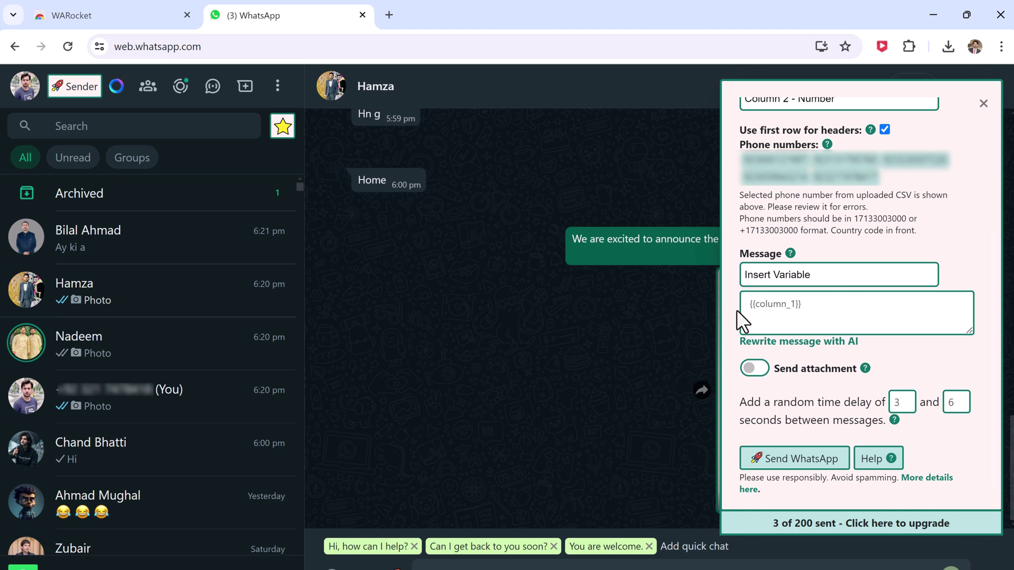
pyautogui.click(810, 280)
# Send "Hello, This is test message. Please ignore it." to the five CSV contacts
pyautogui.write('Hel')
pyautogui.write('lo,  ')
pyautogui.write('This is t')
pyautogui.write('est message. P')
pyautogui.write('lease ignore it.')
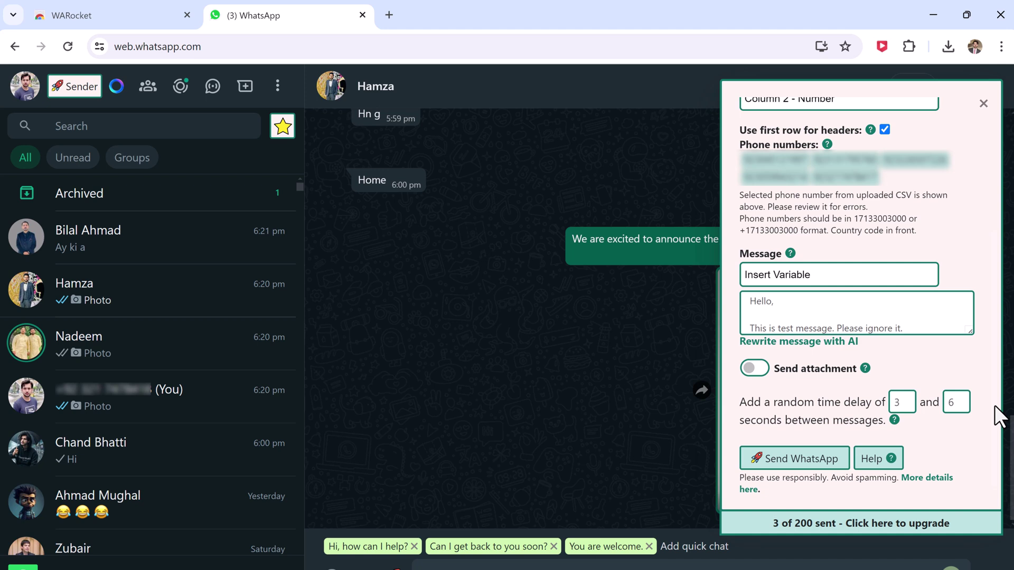
pyautogui.click(825, 462)
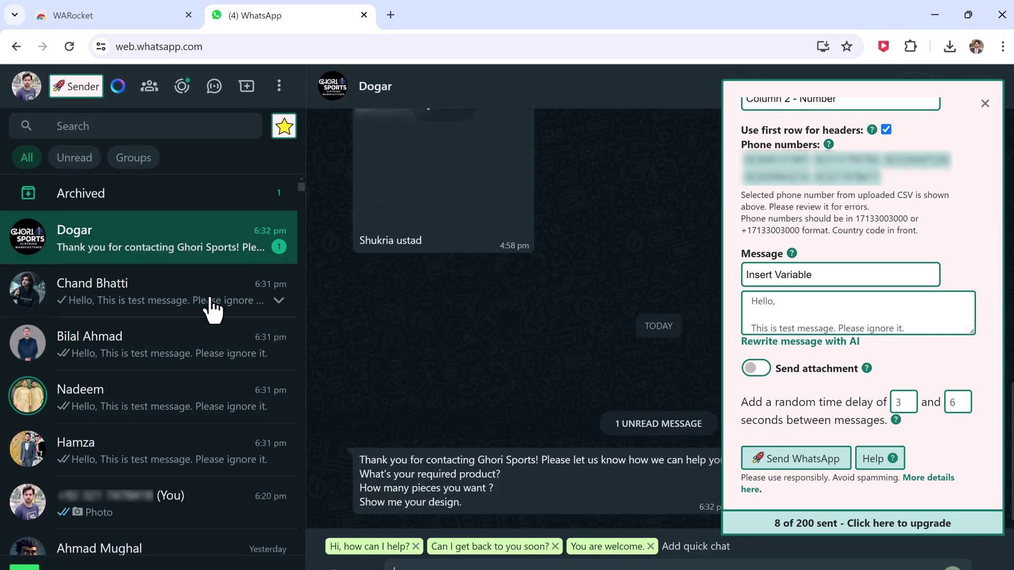
# Close the WARocket panel and confirm the 6:31 pm test message in four recipients' chats
pyautogui.click(210, 305)
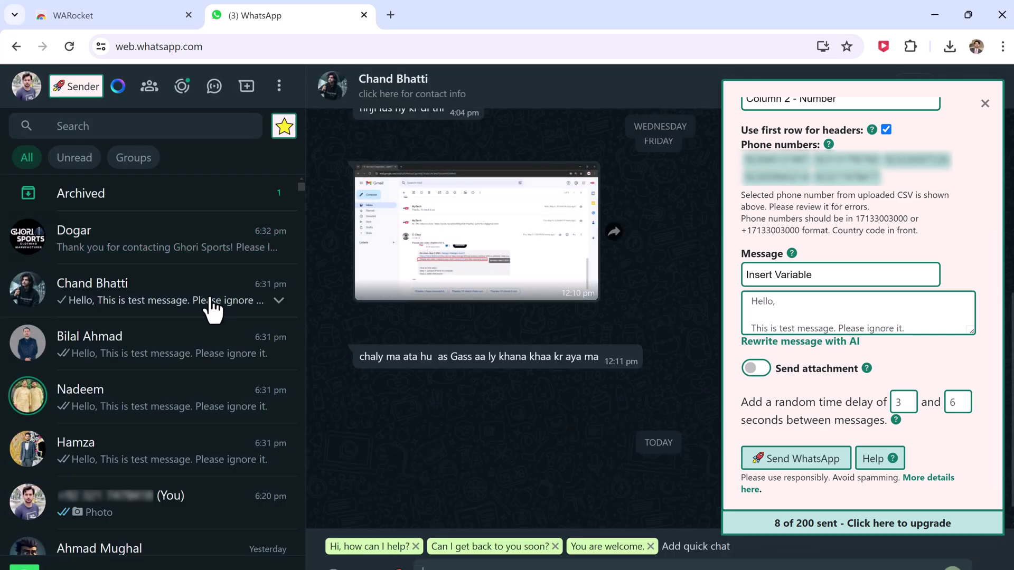
pyautogui.click(986, 104)
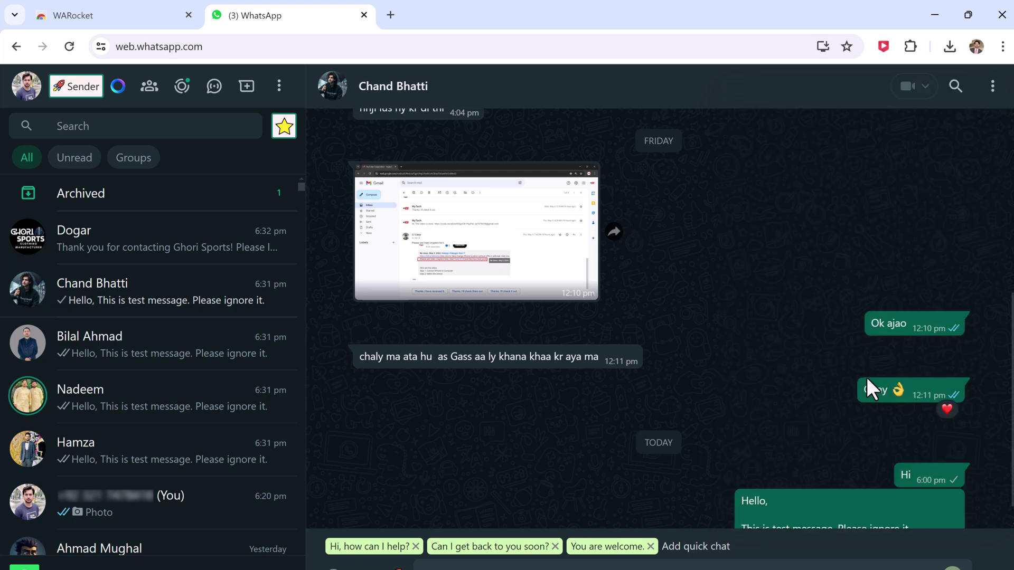
pyautogui.click(209, 352)
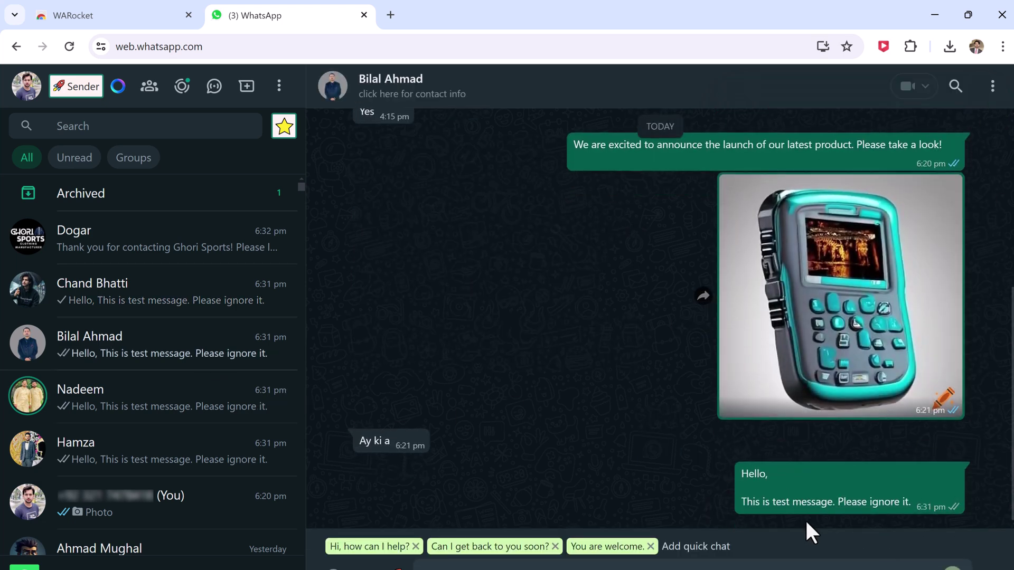
pyautogui.click(134, 407)
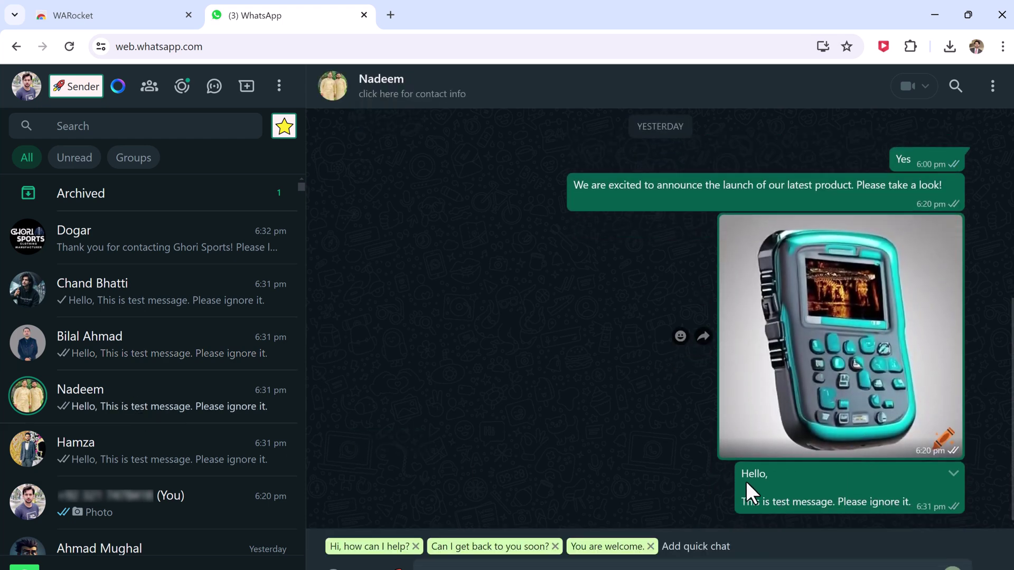
pyautogui.click(127, 460)
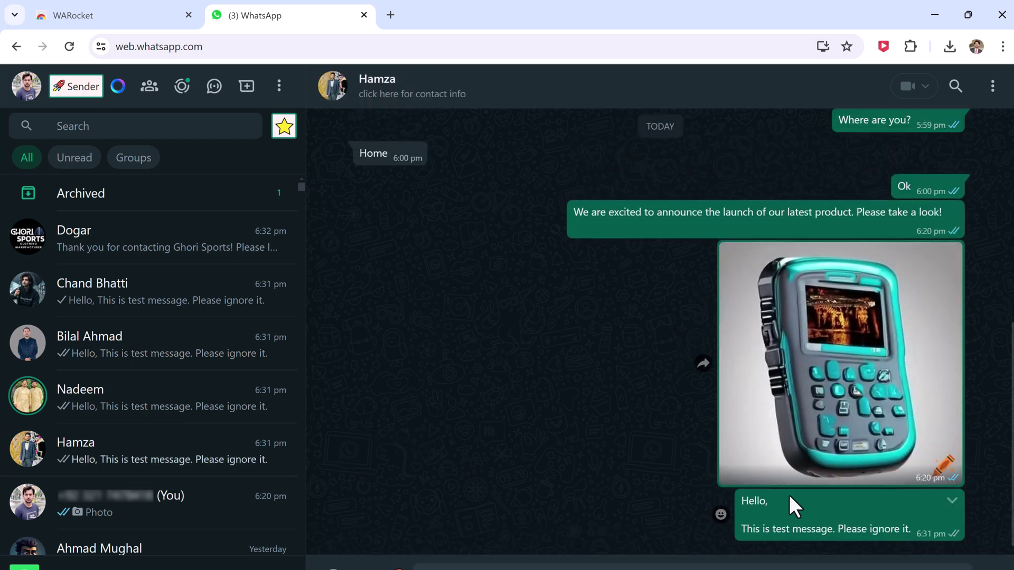